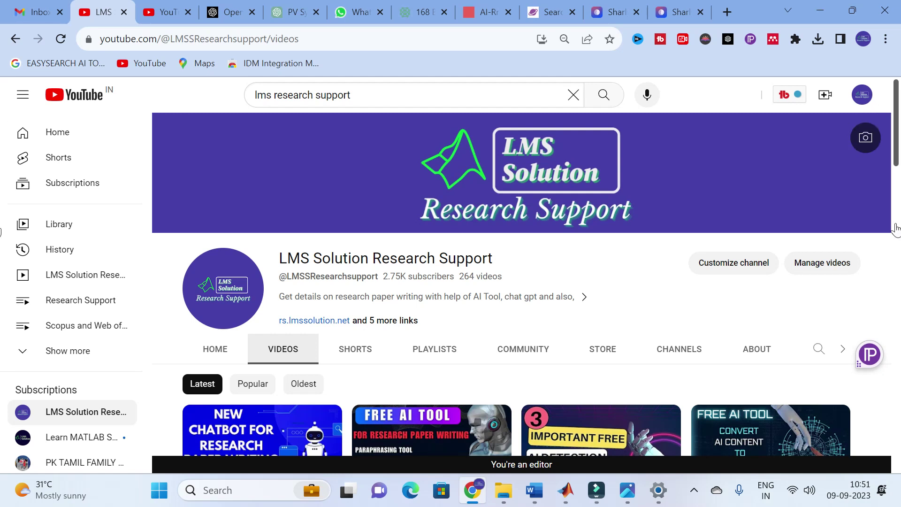
Step: View the research paper writing workshop flyer, close it, and bring up the Live MATLAB Workshop flyer
click(627, 492)
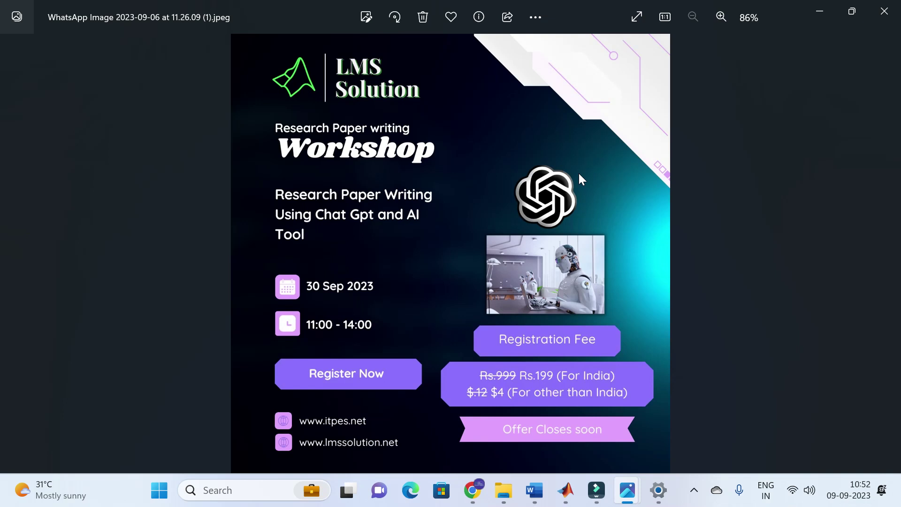
click(884, 11)
mouse_move(659, 489)
mouse_move(628, 489)
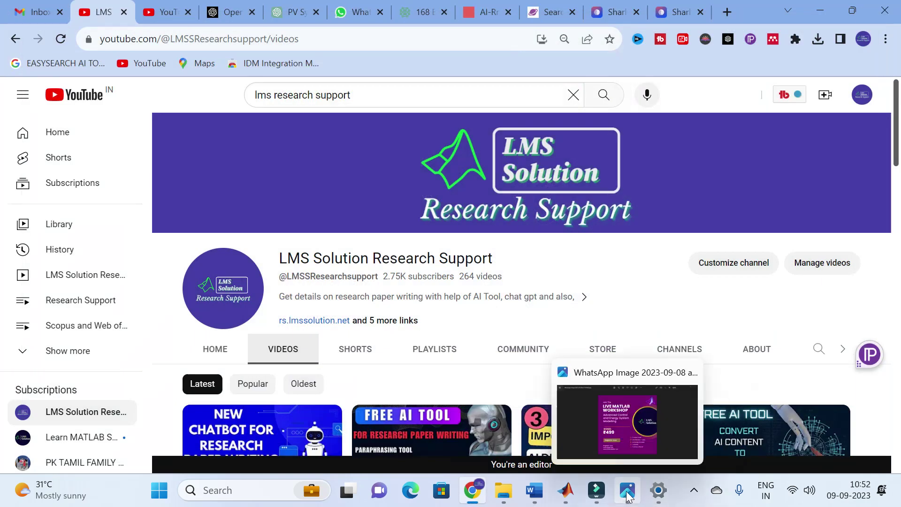
click(591, 413)
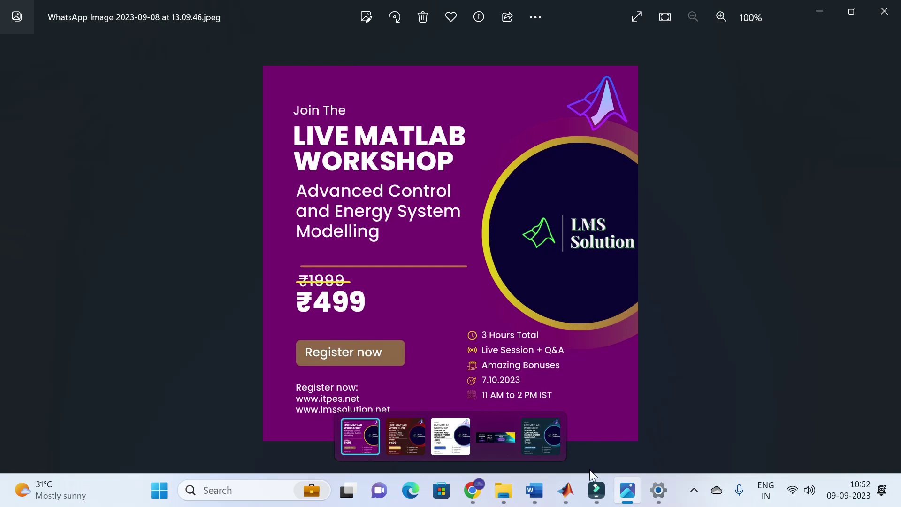
Step: Switch to Word and read the session topics in Workshop1, then return to the Live MATLAB Workshop flyer and close it
mouse_move(538, 496)
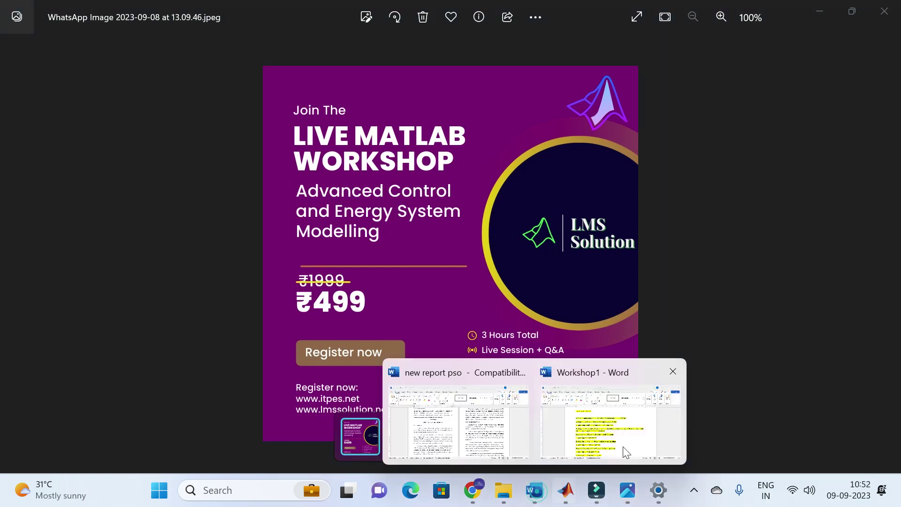
click(616, 422)
scroll(610, 417, down, 1)
scroll(451, 300, up, 1)
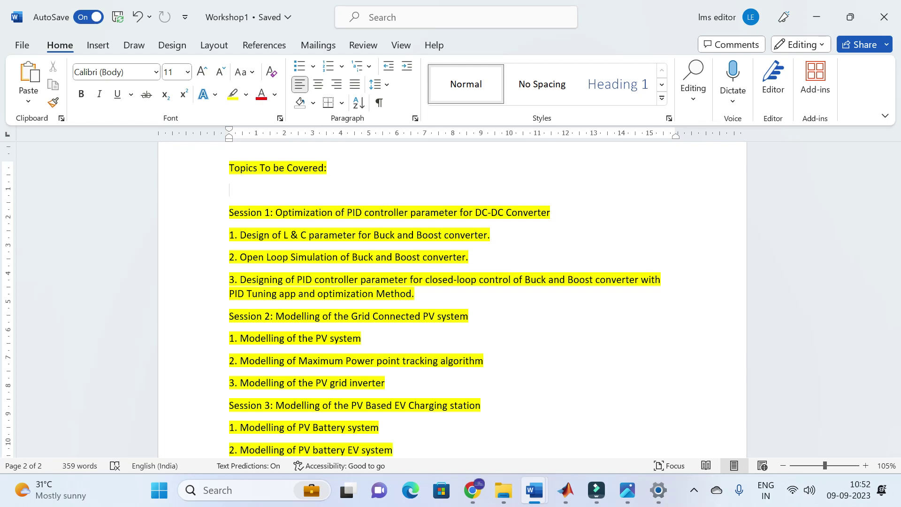
scroll(451, 300, down, 2)
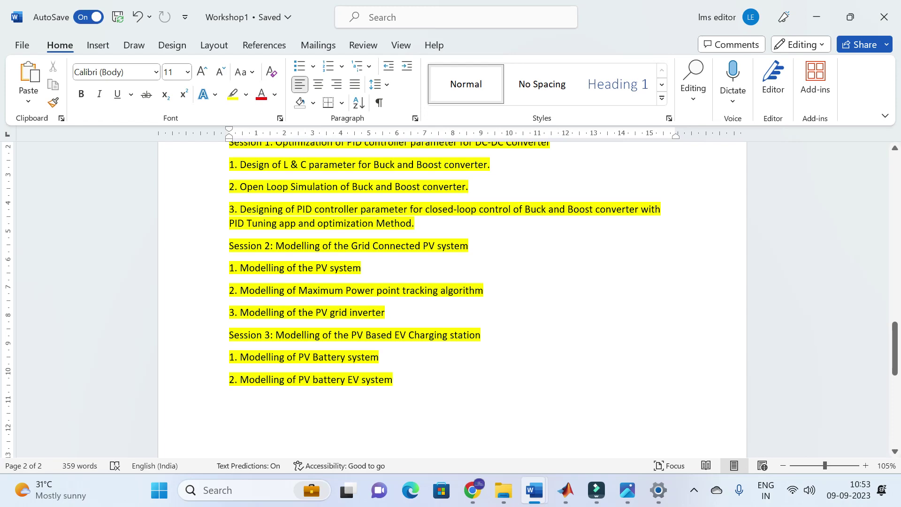
click(628, 490)
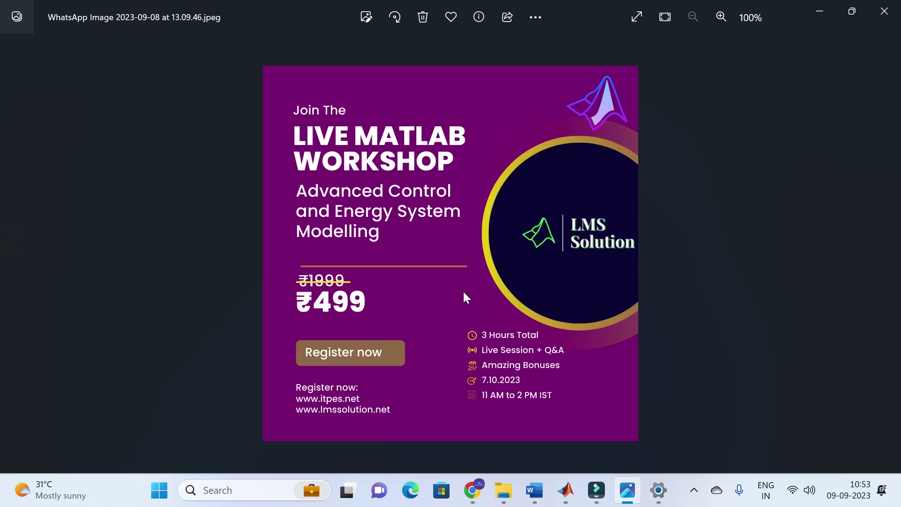
click(884, 11)
Step: Switch to Chrome and start the free Sharly app from its AI Summarizer page
click(504, 490)
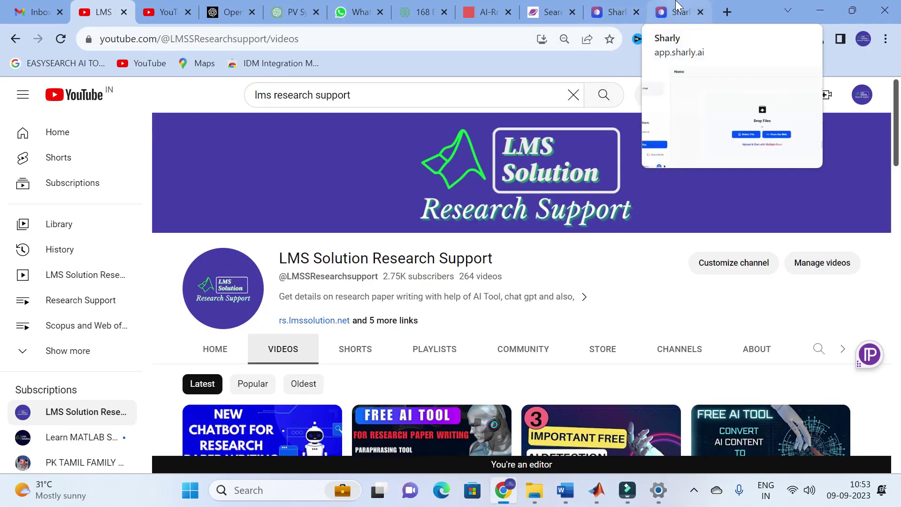
click(604, 7)
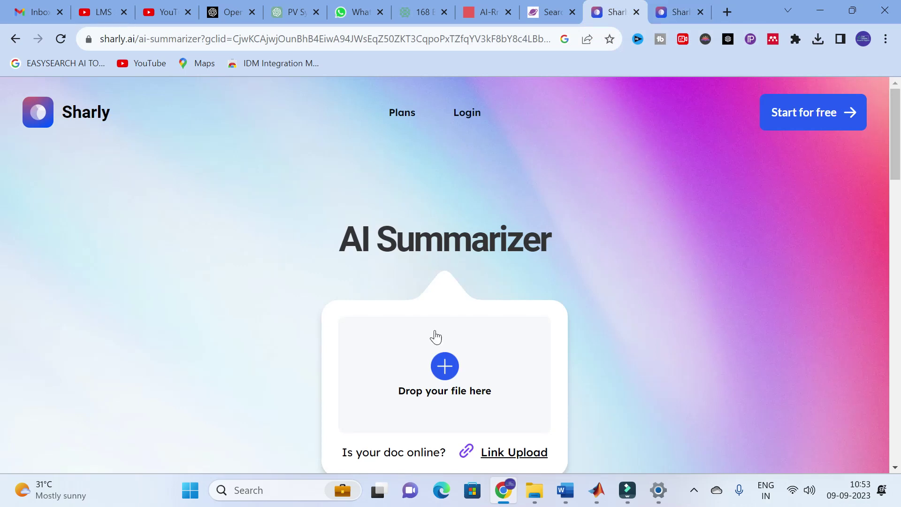
click(788, 123)
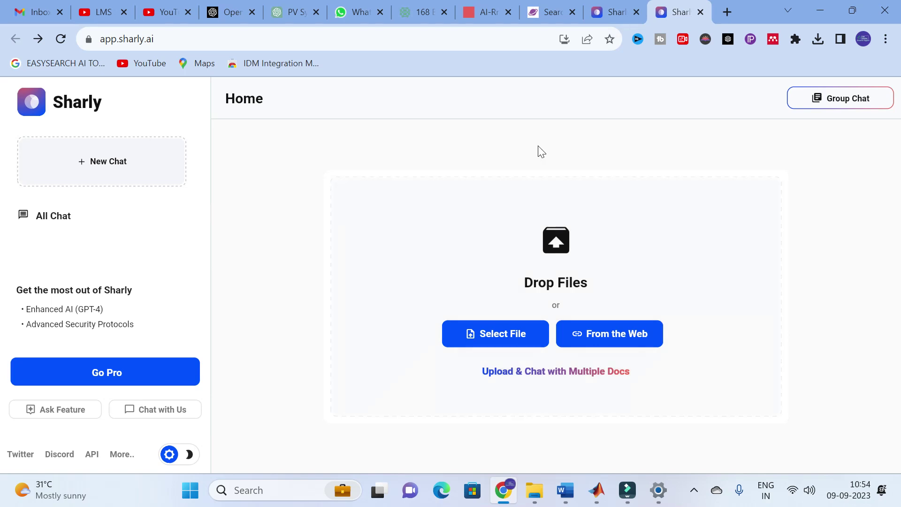
Step: Upload castillo2015.pdf from the Desktop to Sharly and view the generated summary
click(559, 240)
scroll(390, 184, down, 5)
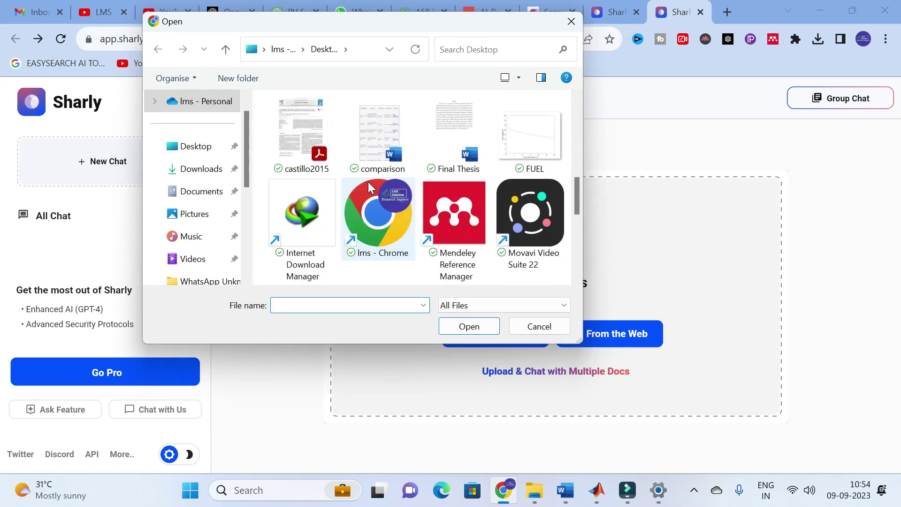
click(311, 133)
click(488, 328)
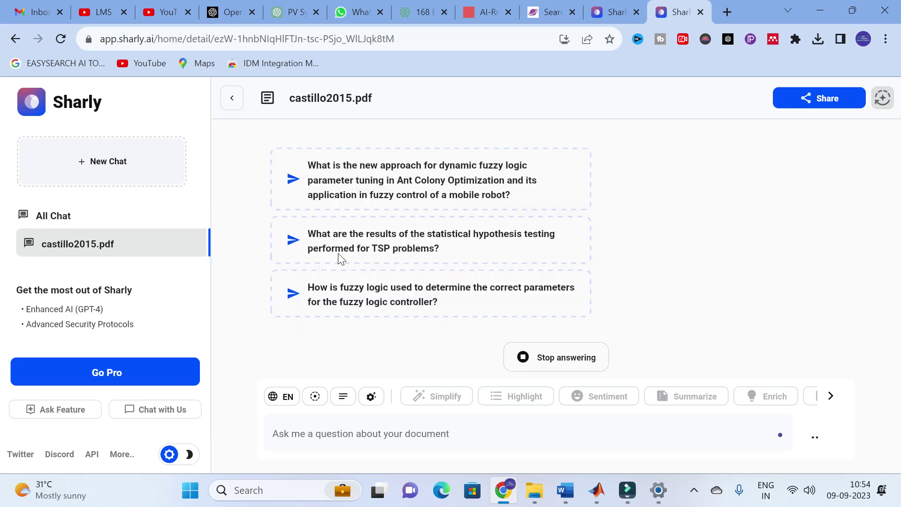
scroll(345, 253, up, 3)
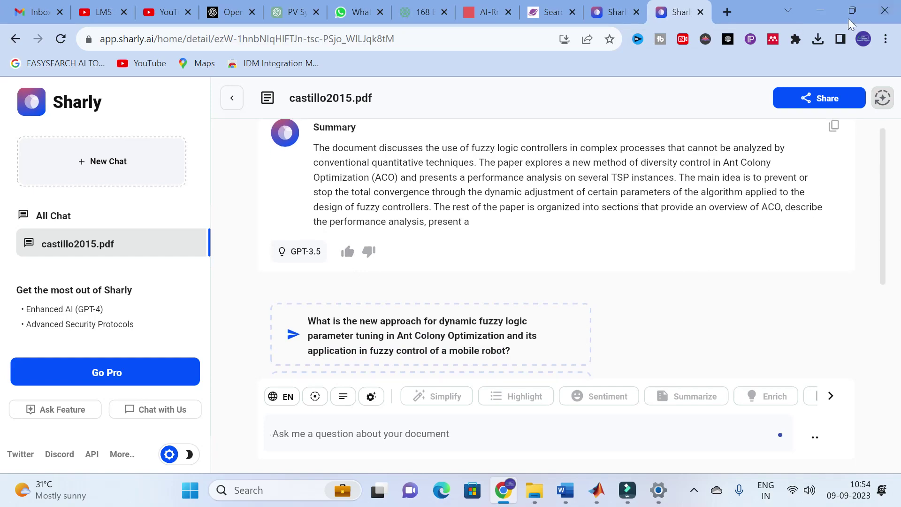
Step: Minimize the open windows and open the castillo2015 PDF from the desktop in Acrobat
click(820, 9)
click(817, 8)
click(818, 9)
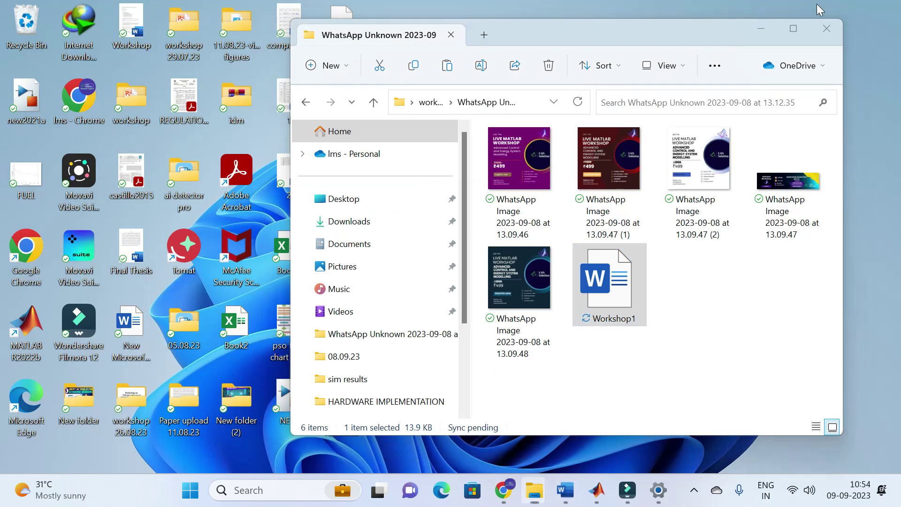
click(756, 24)
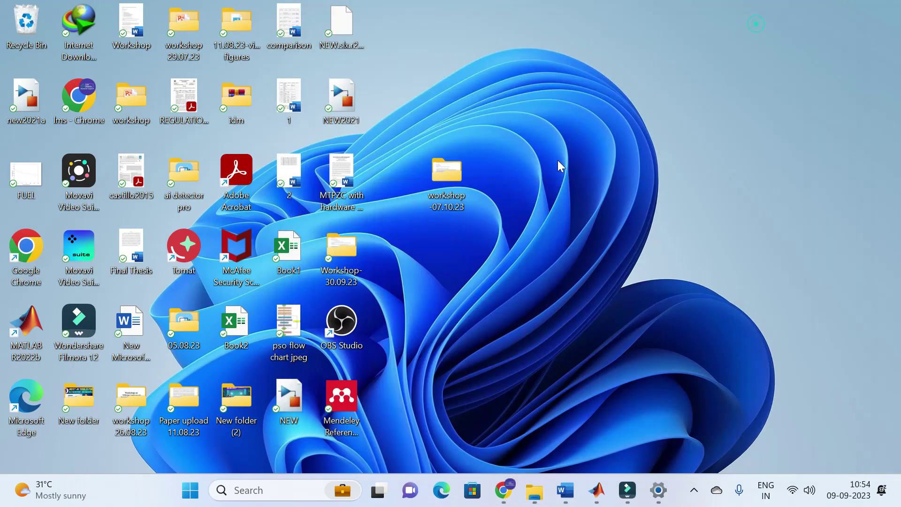
double_click(133, 184)
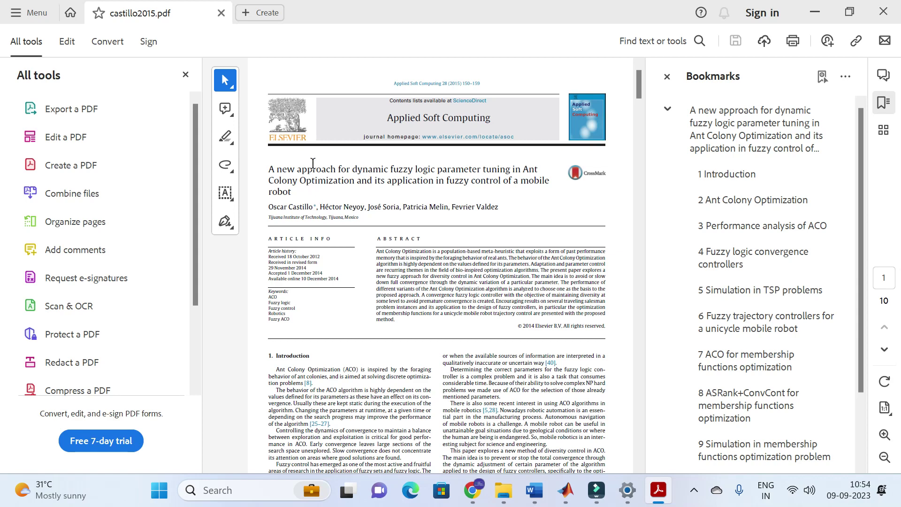
Step: Enlarge the paper's first page, hide its bookmarks, and examine the title and abstract
key(ctrl+plus)
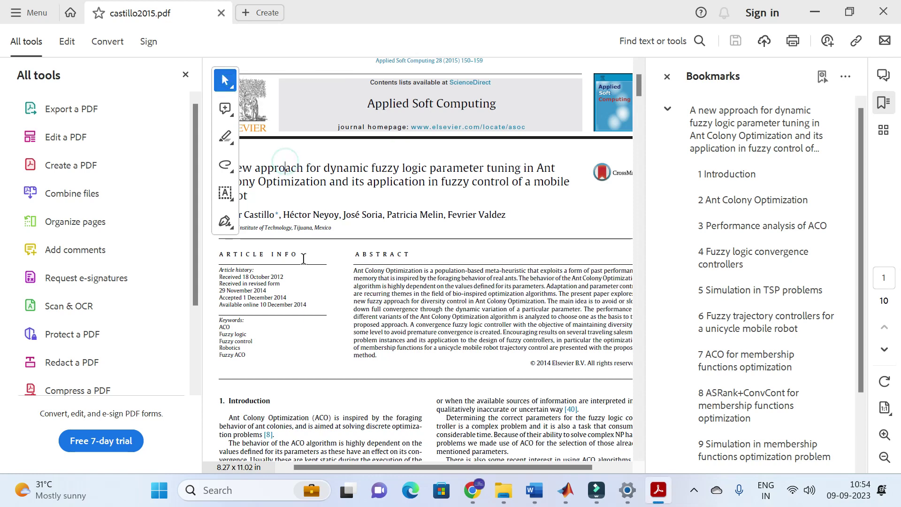
drag(331, 470, 301, 476)
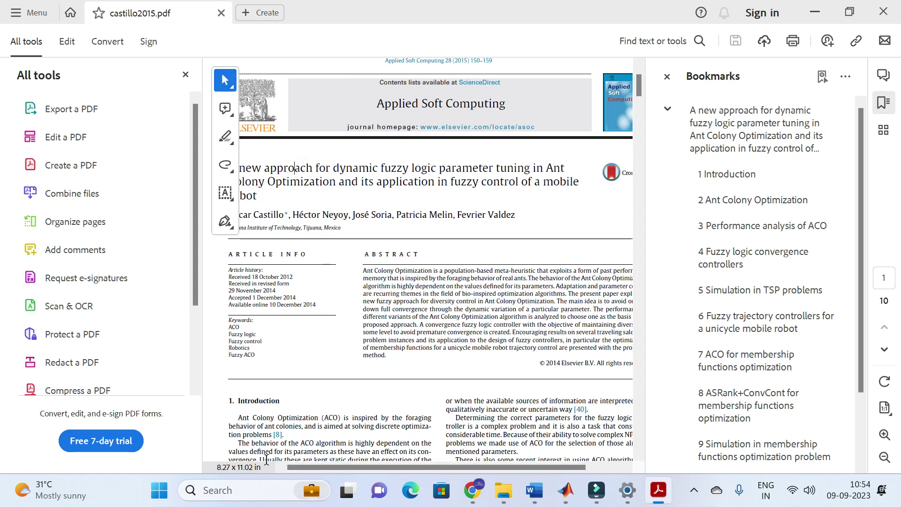
click(294, 167)
scroll(354, 214, down, 1)
mouse_move(384, 334)
mouse_down()
mouse_move(443, 335)
mouse_move(391, 346)
mouse_up()
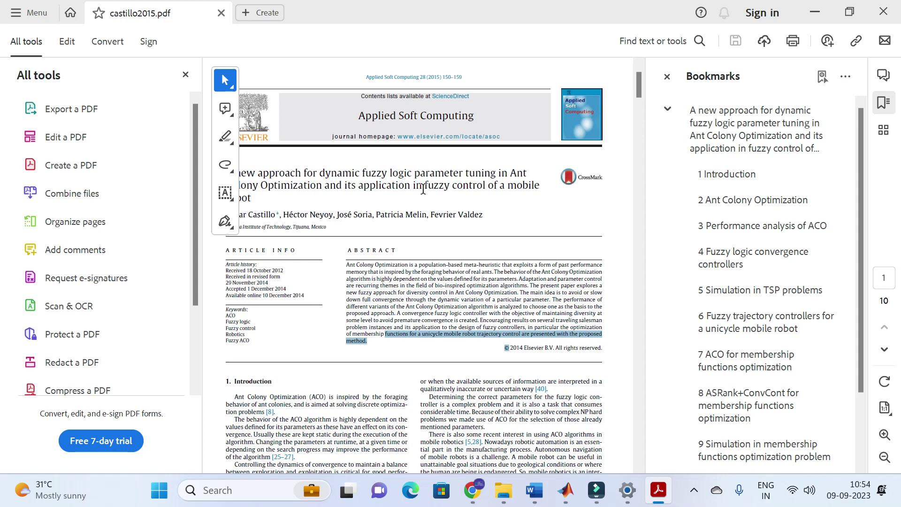
click(667, 77)
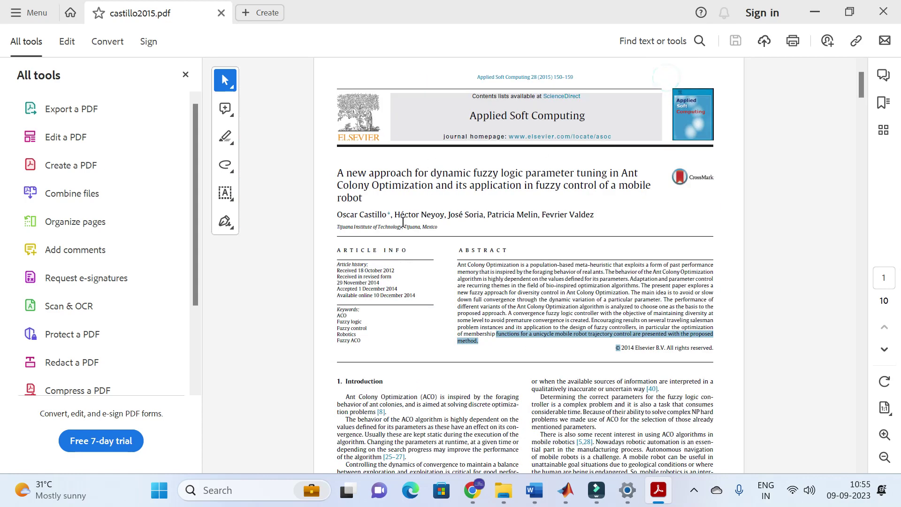
scroll(446, 198, up, 3)
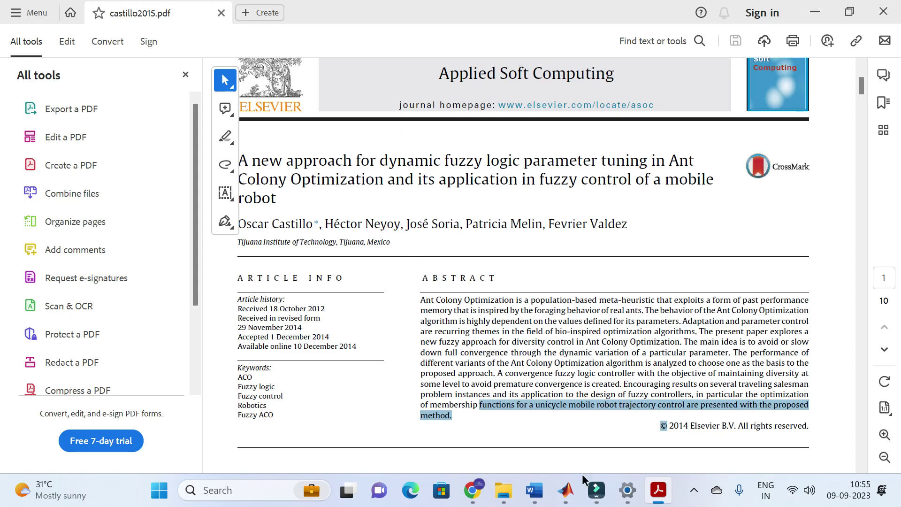
Step: Switch back to Sharly in Chrome and read the full summary of castillo2015.pdf
click(473, 490)
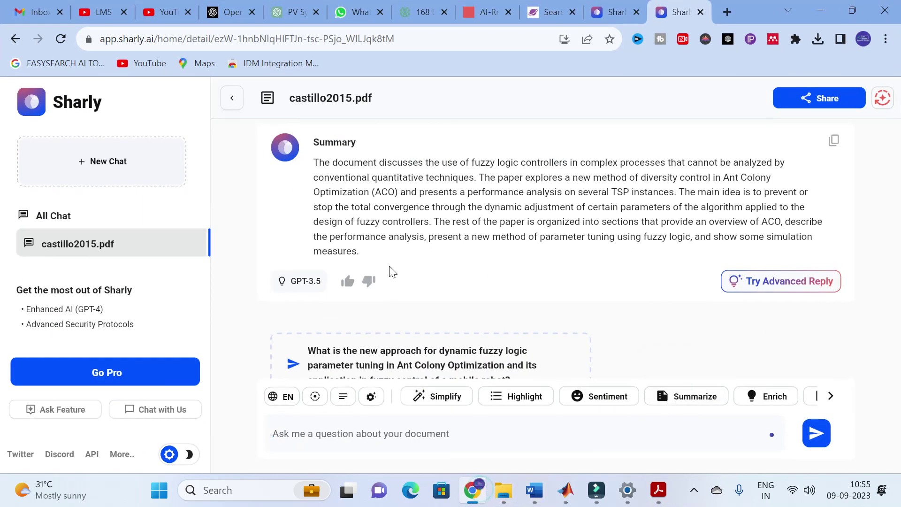
drag(313, 162, 360, 252)
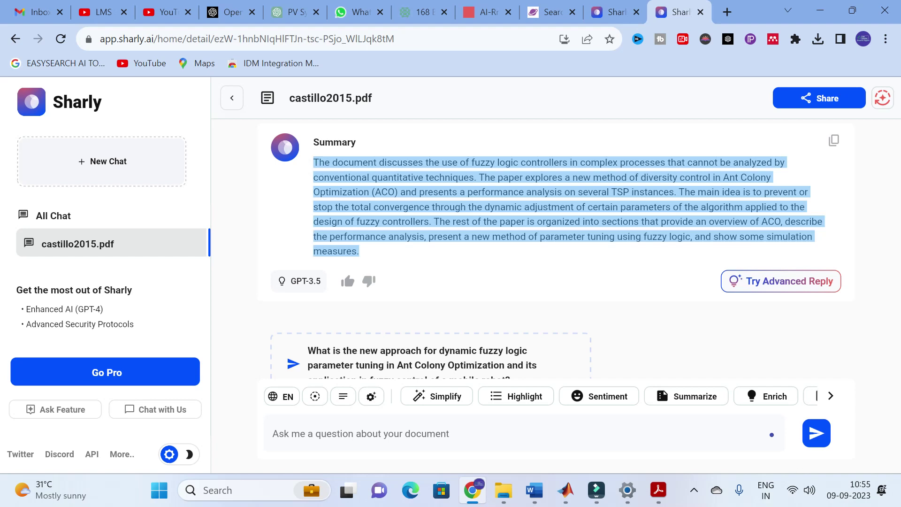
click(351, 162)
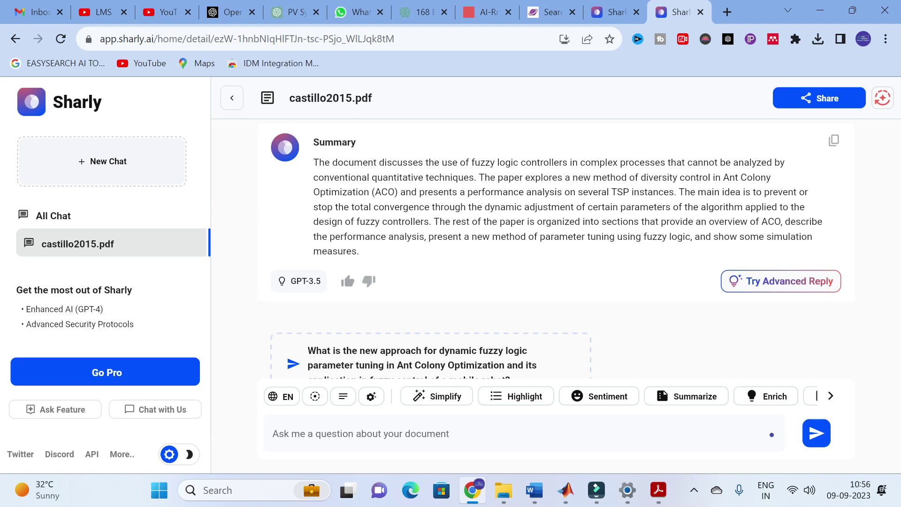
drag(313, 162, 391, 262)
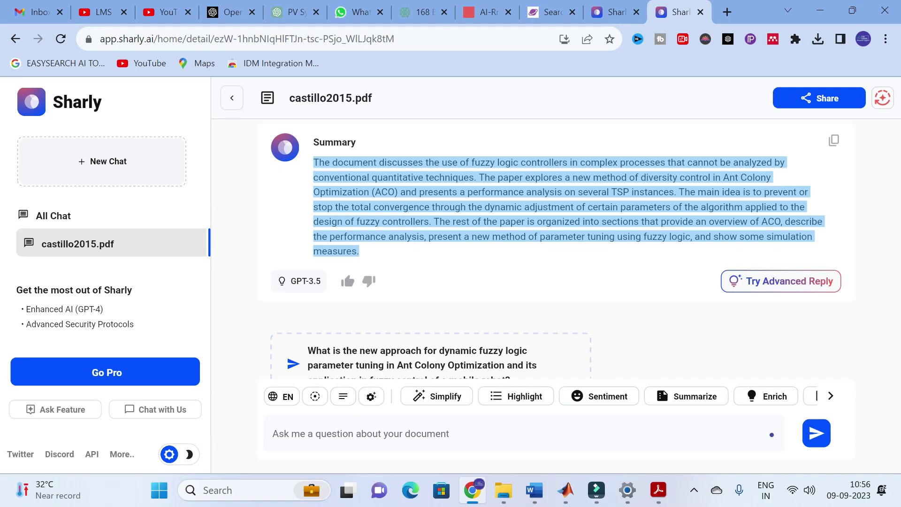
Step: Ask the suggested question on how fuzzy logic determines the correct parameters for the fuzzy logic controller, and read the answer
scroll(474, 249, down, 3)
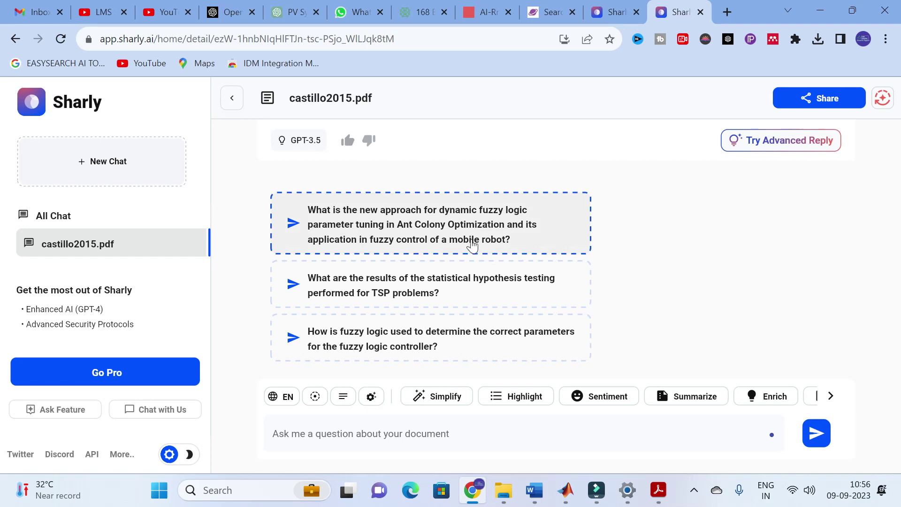
scroll(462, 293, down, 1)
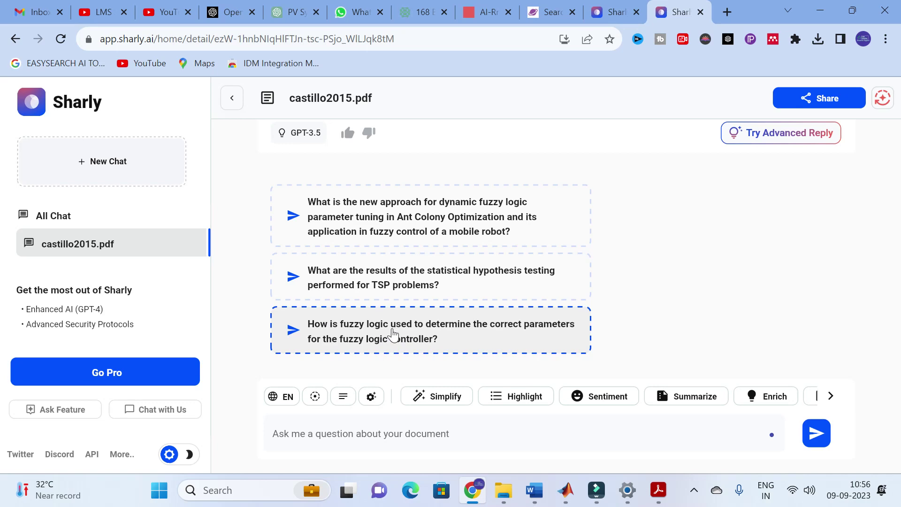
click(395, 339)
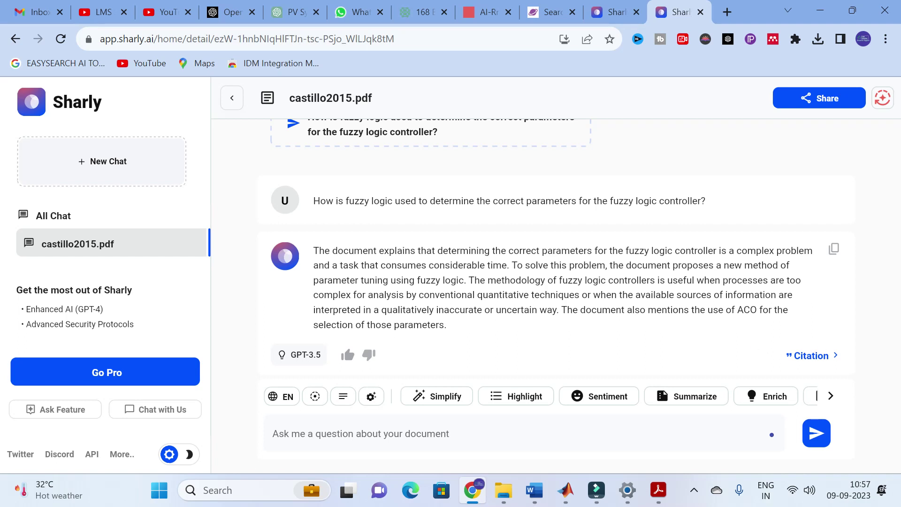
triple_click(316, 254)
scroll(556, 281, up, 2)
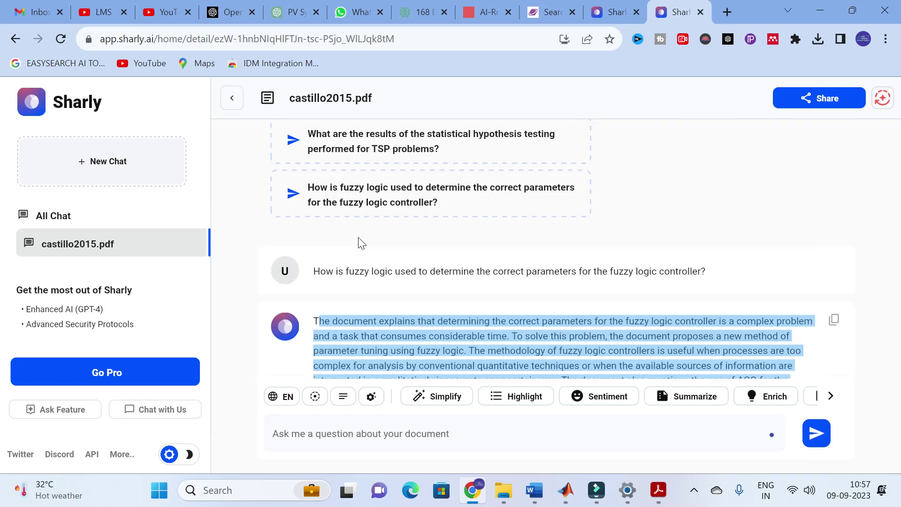
scroll(556, 281, down, 2)
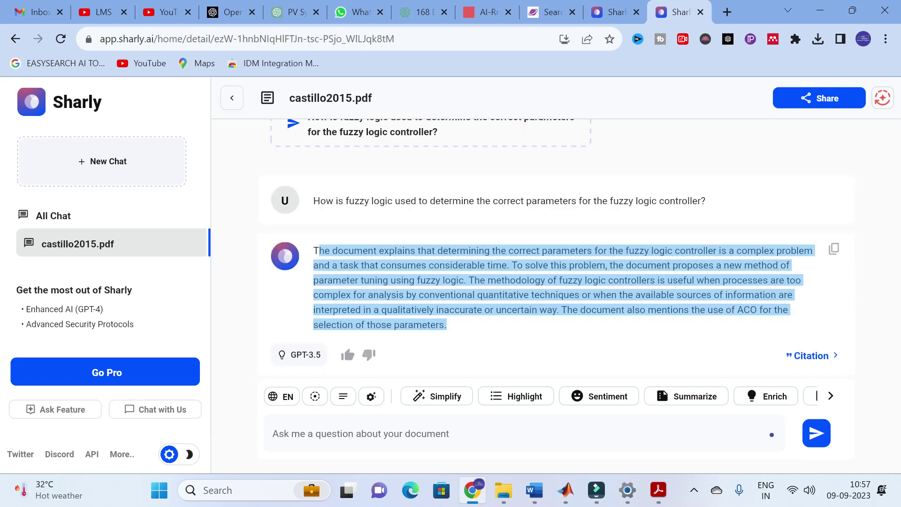
click(317, 253)
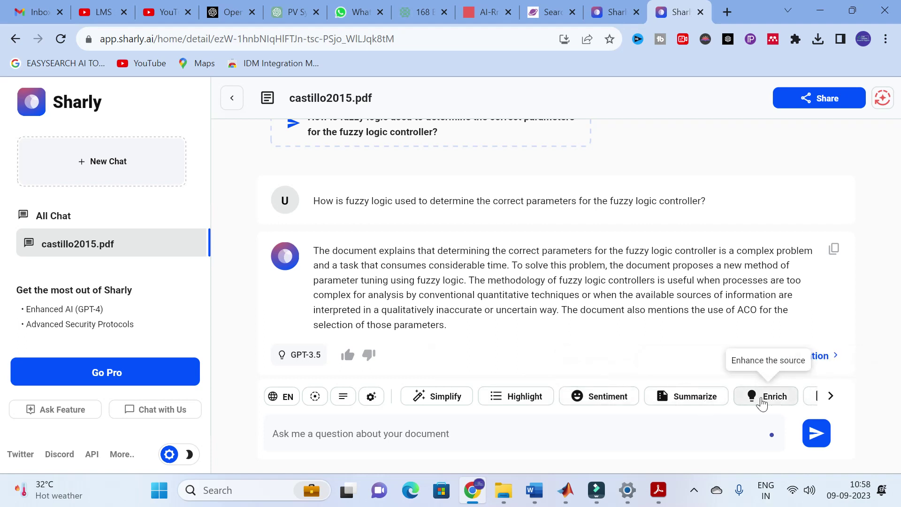
Step: Have Sharly highlight the important information in the paper and review the resulting bullet points
click(529, 399)
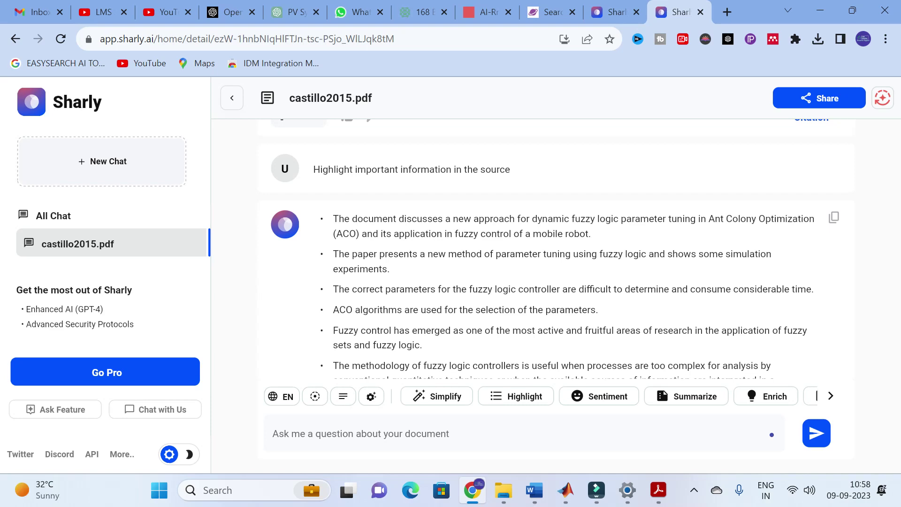
scroll(554, 282, down, 3)
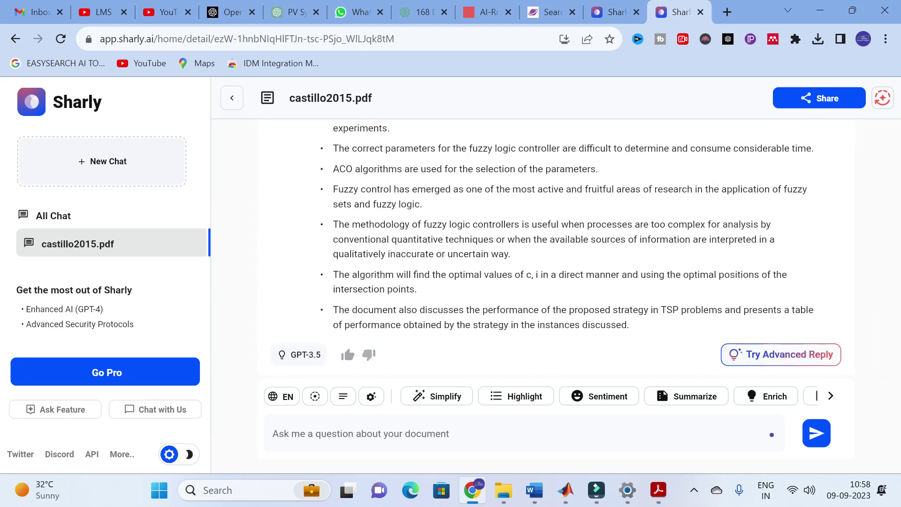
scroll(554, 282, up, 3)
scroll(553, 282, down, 2)
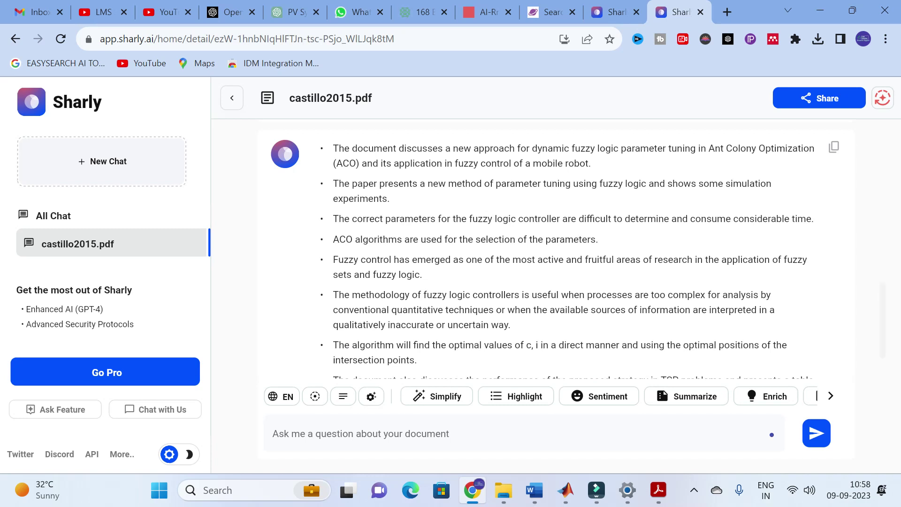
scroll(554, 281, down, 2)
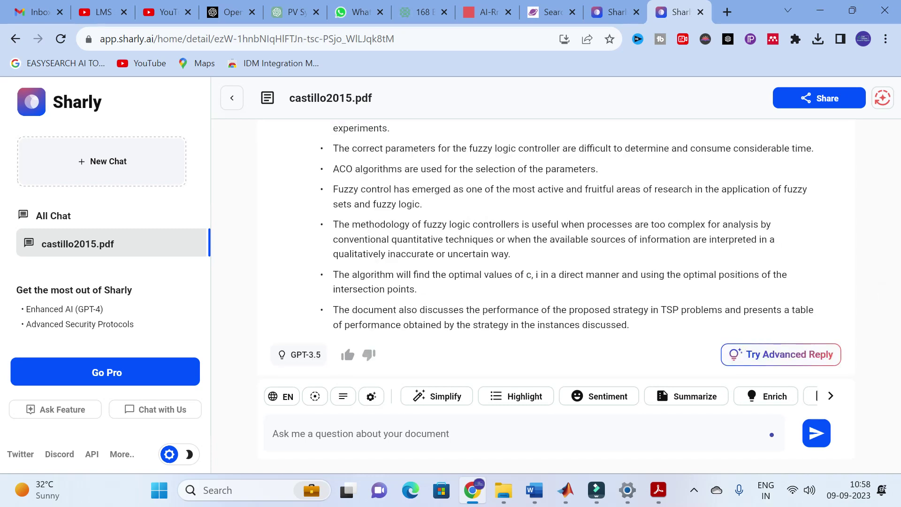
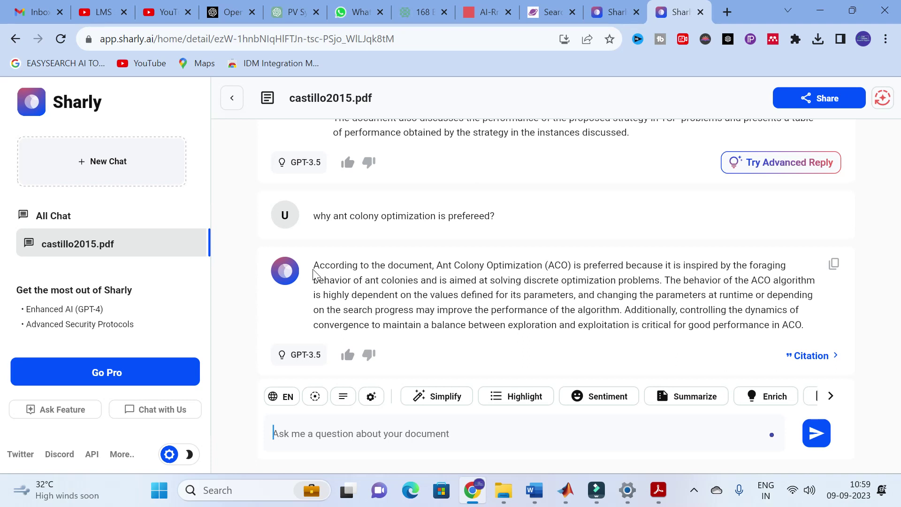
Step: Read the answer on why ant colony optimization is preferred, check its citation extract from castillo2015.pdf, and close the extract
drag(317, 266, 695, 337)
click(438, 300)
click(342, 439)
click(808, 357)
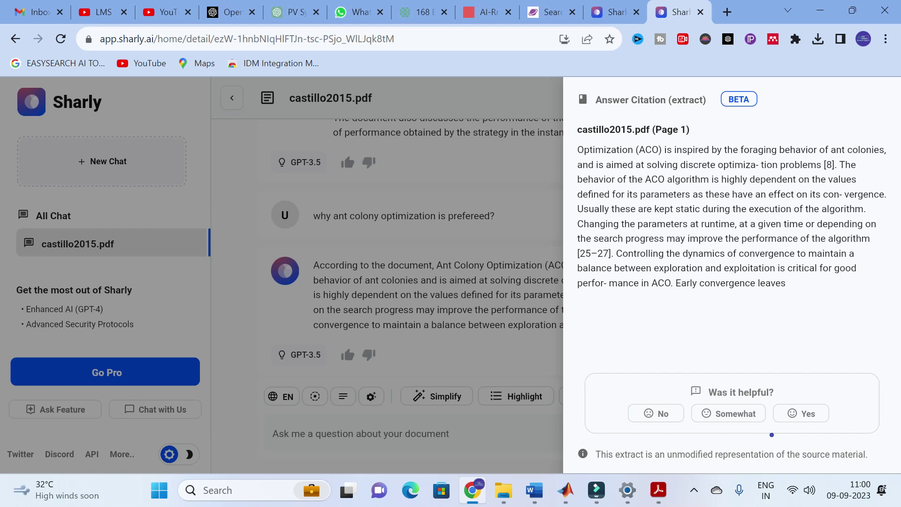
click(491, 164)
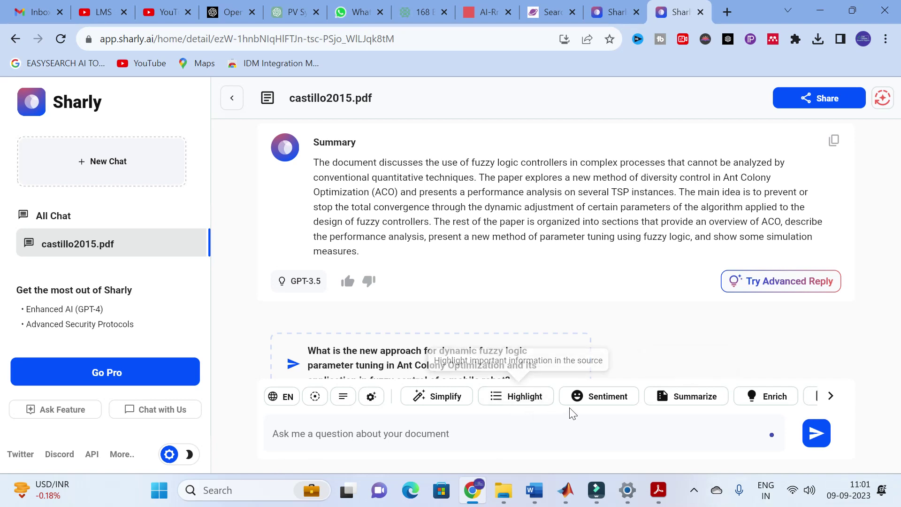
Step: Look through the ready-made document prompts, from Simplify and Highlight to Enrich, Critique and the keywords prompt
click(831, 397)
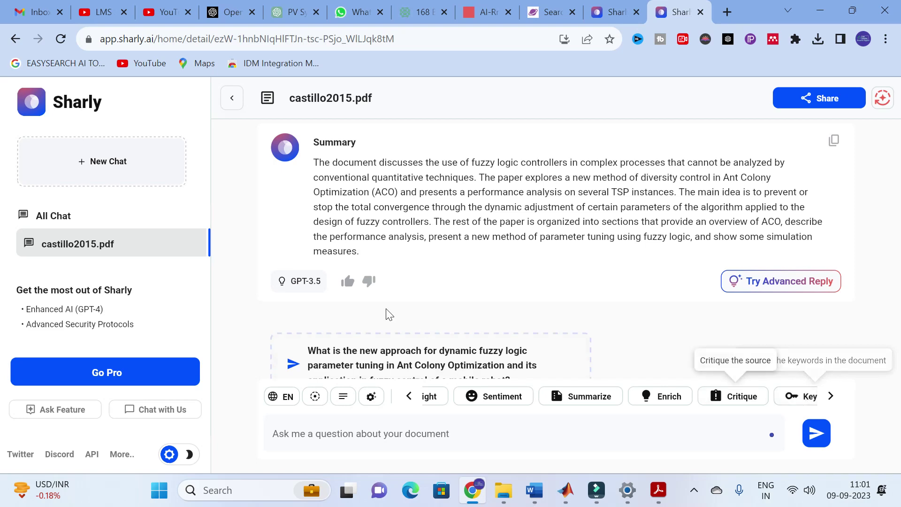
scroll(389, 312, down, 1)
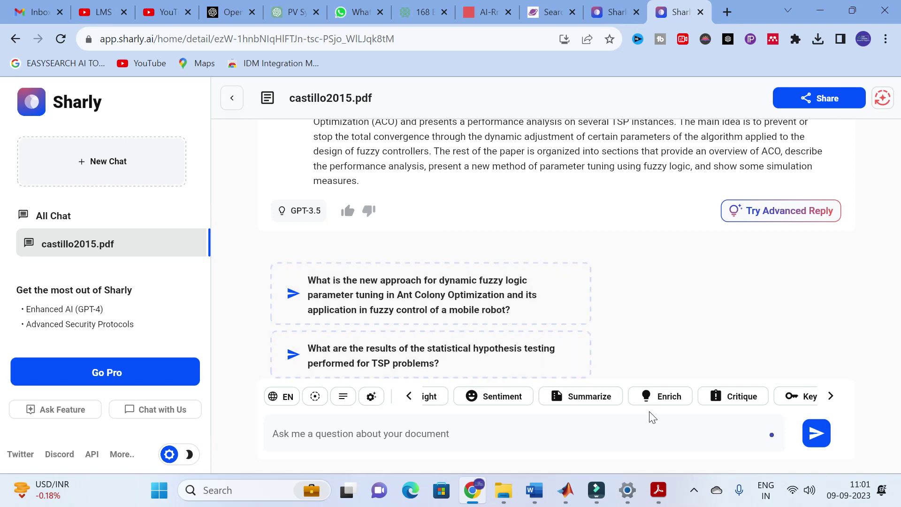
click(409, 396)
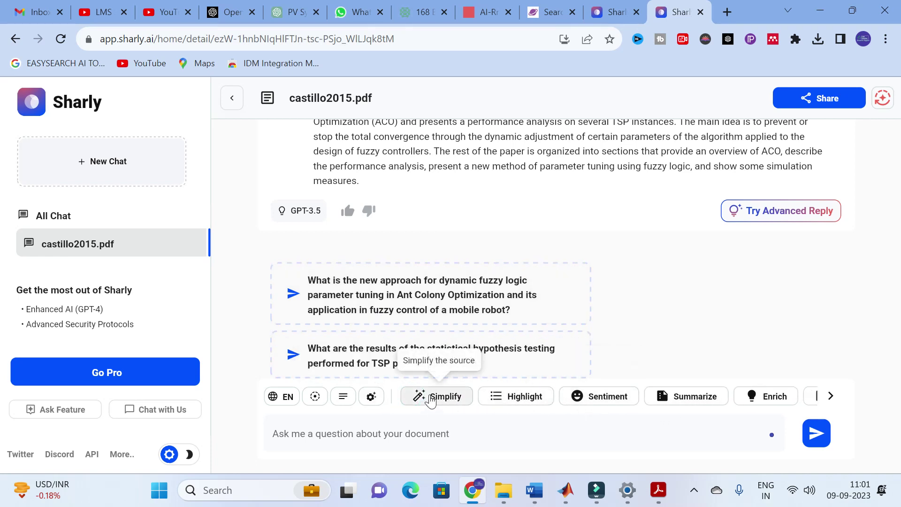
click(831, 396)
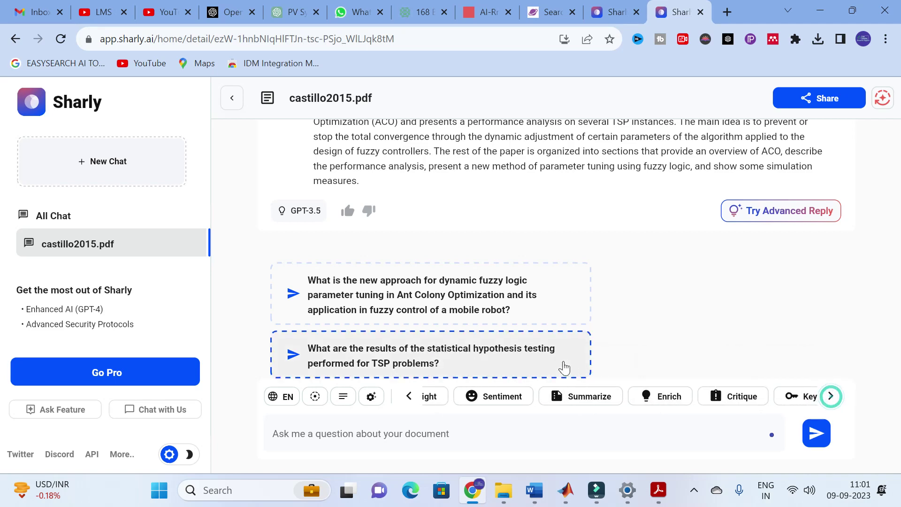
Step: Review the castillo2015.pdf conversation, covering the suggested questions, the fuzzy logic answer, the highlighted points and the ant colony optimization answer
scroll(540, 329, down, 3)
scroll(504, 288, down, 4)
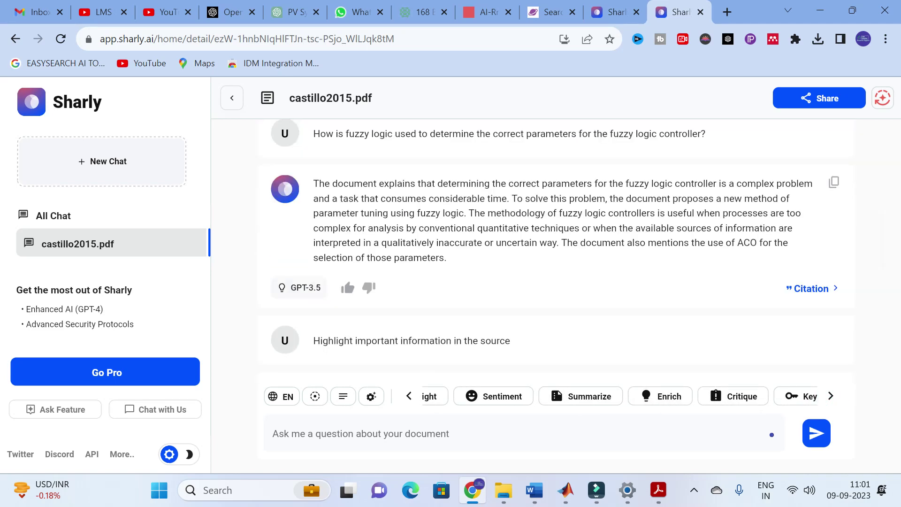
scroll(345, 141, up, 5)
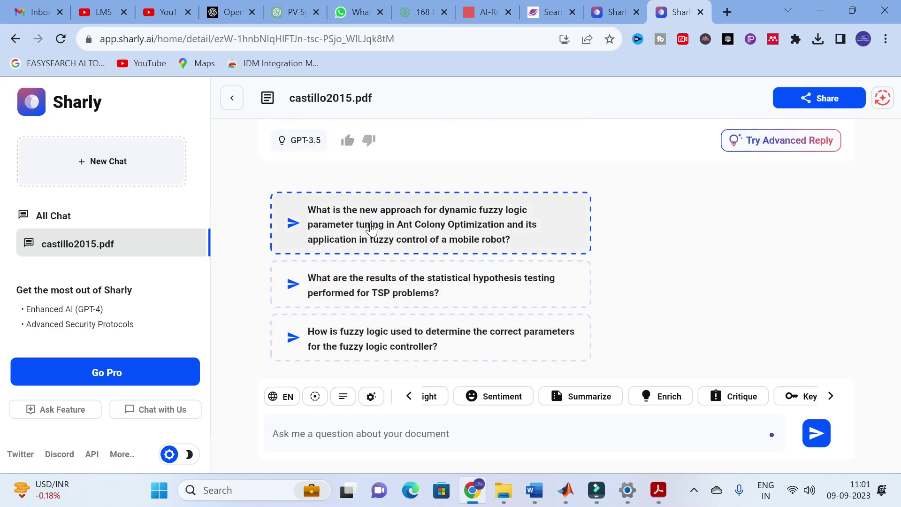
scroll(371, 230, down, 10)
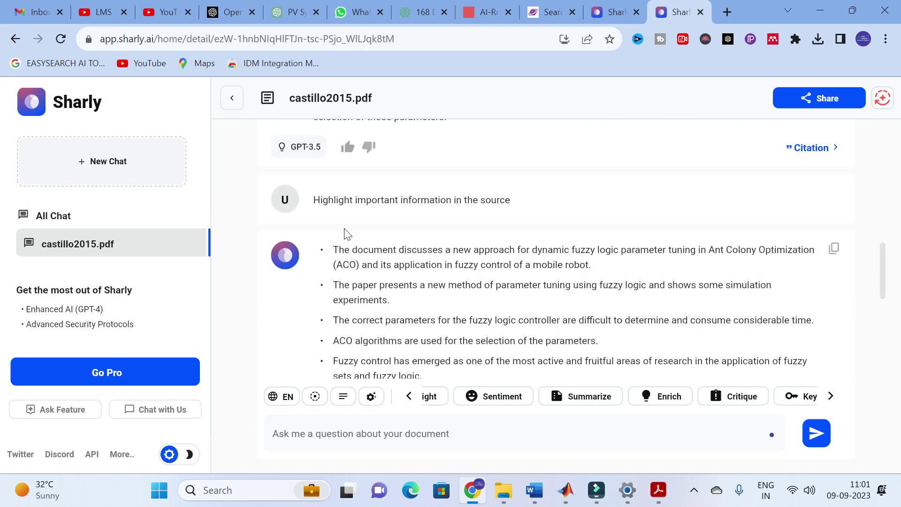
scroll(347, 233, down, 10)
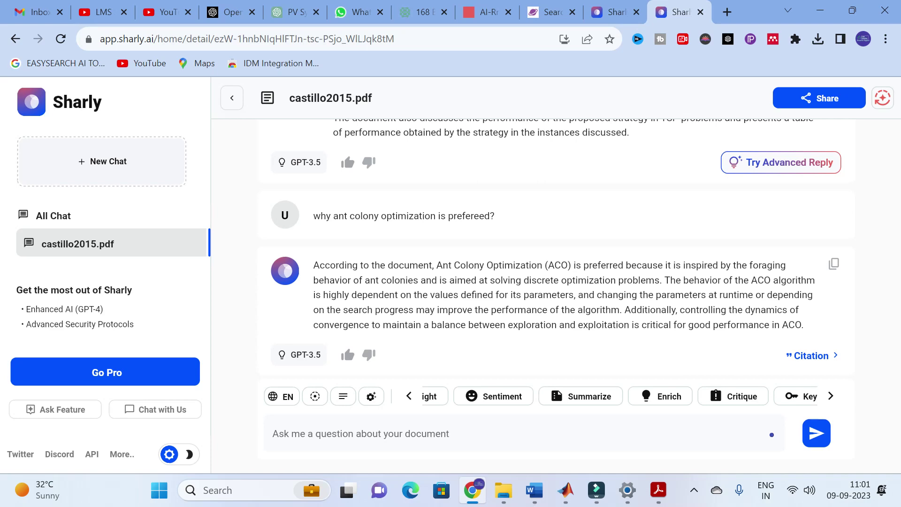
scroll(556, 248, up, 15)
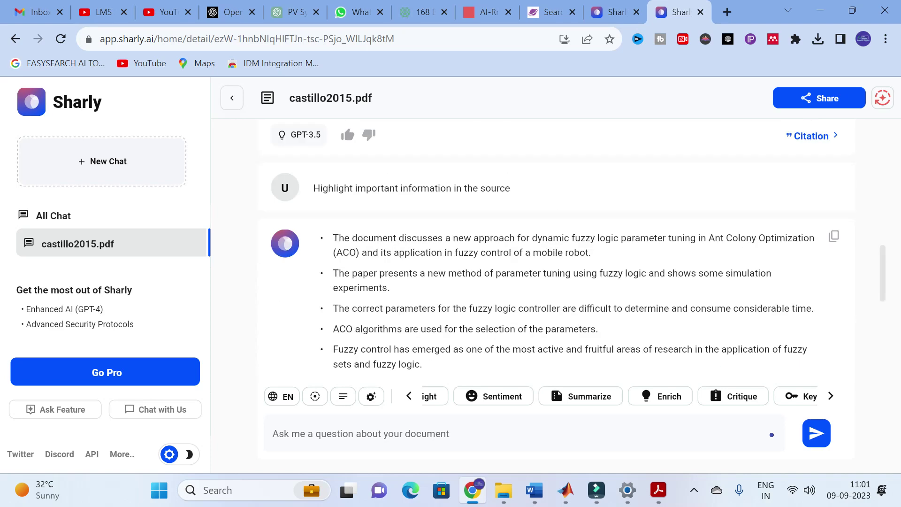